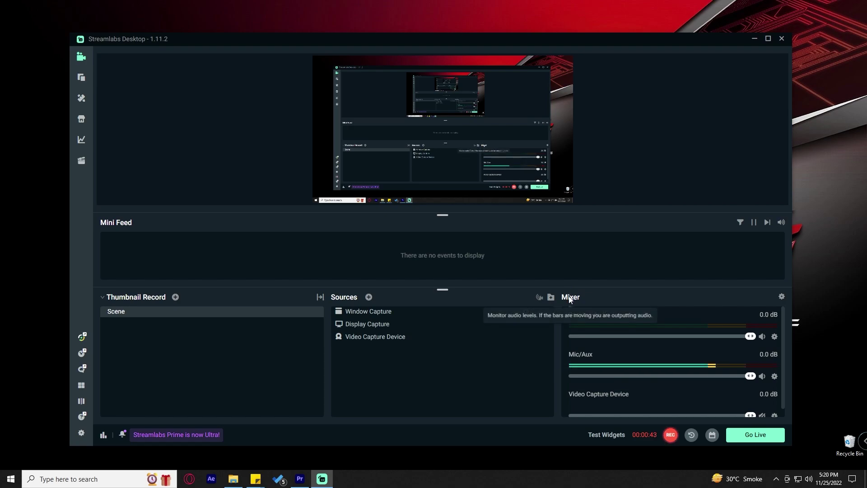
# - Open Advanced Audio Settings and expand Desktop Audio, showing Speakers, timestamps on, Sync Offset 0
pyautogui.click(782, 296)
pyautogui.moveTo(317, 110); pyautogui.dragTo(359, 132)
pyautogui.click(276, 188)
pyautogui.click(352, 188)
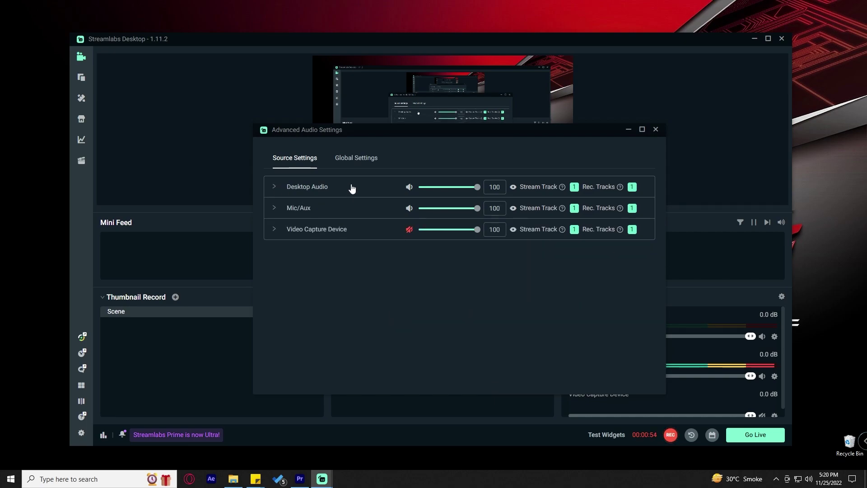
pyautogui.click(275, 189)
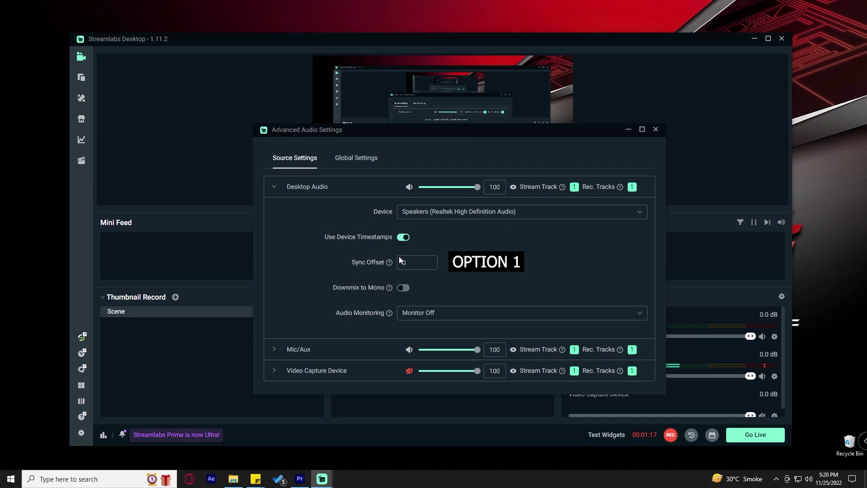
pyautogui.click(412, 265)
pyautogui.write('200')
pyautogui.press('BackSpace')
pyautogui.press('BackSpace')
pyautogui.press('BackSpace')
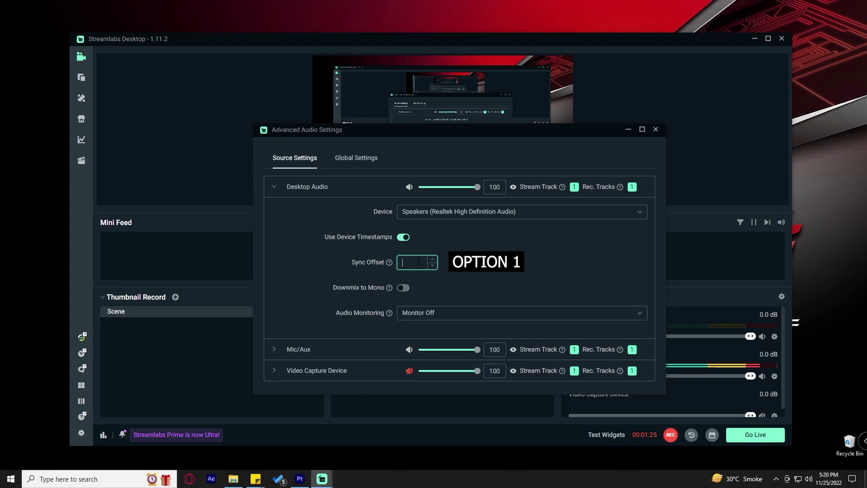
pyautogui.click(465, 274)
pyautogui.click(418, 264)
pyautogui.write('250')
pyautogui.click(442, 286)
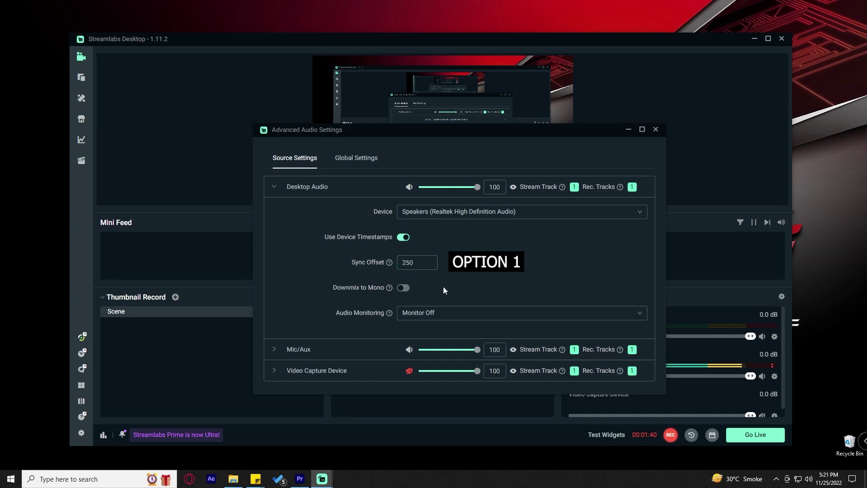
pyautogui.click(368, 263)
pyautogui.write('0')
pyautogui.click(324, 261)
pyautogui.moveTo(386, 265)
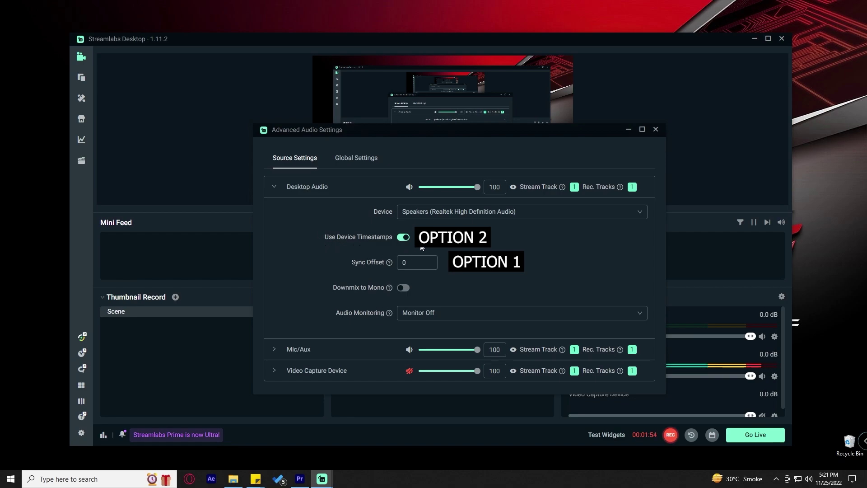
# - Switch off Use Device Timestamps for Desktop Audio and select the Sync Offset field
pyautogui.click(403, 237)
pyautogui.click(407, 259)
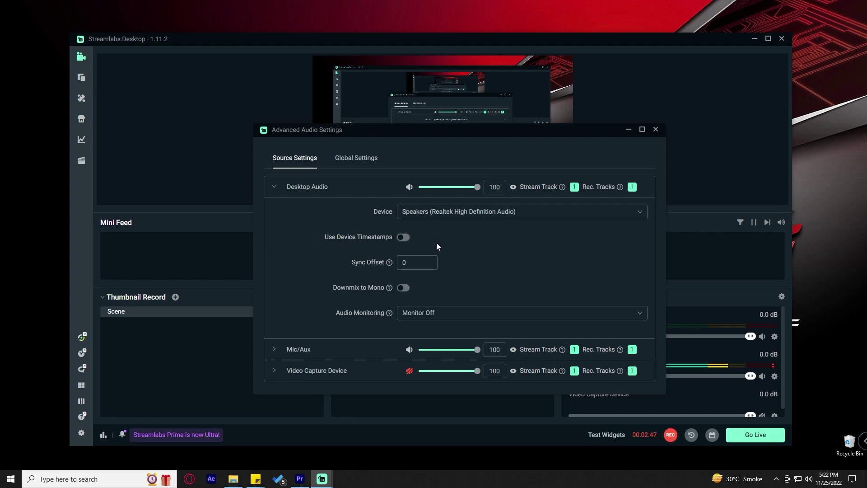
# - Close Advanced Audio Settings and open Control Panel through a 'con' Windows search
pyautogui.click(655, 130)
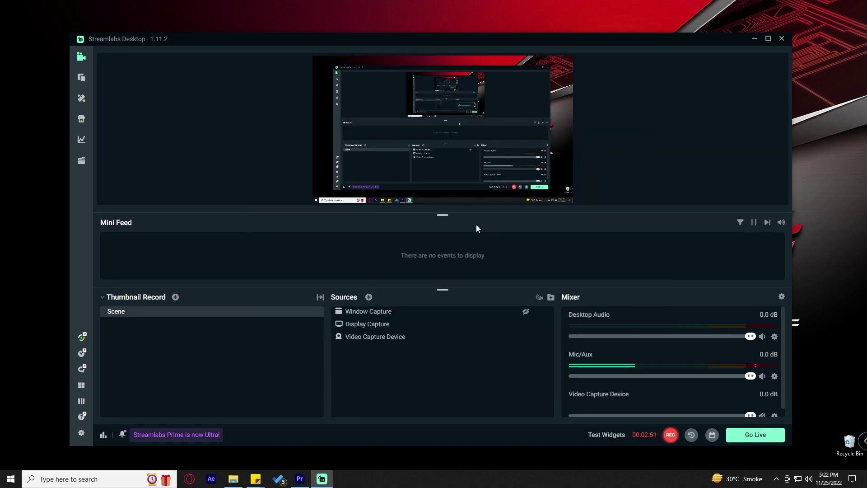
pyautogui.click(89, 479)
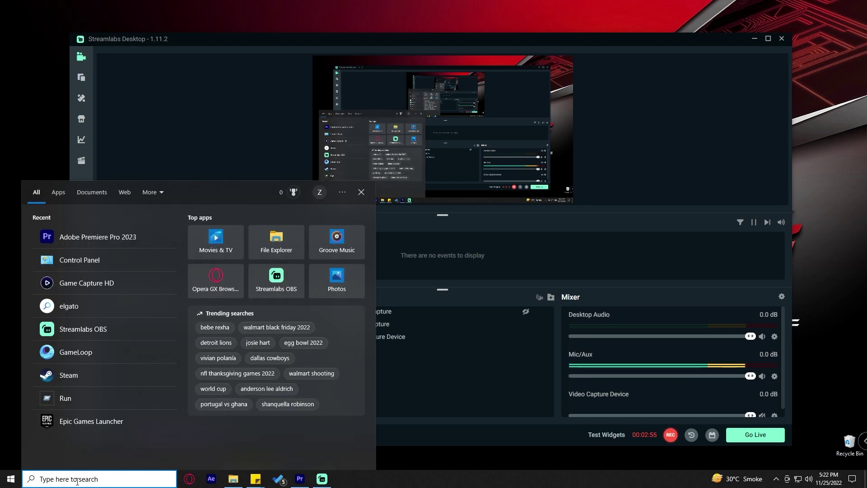
pyautogui.write('con')
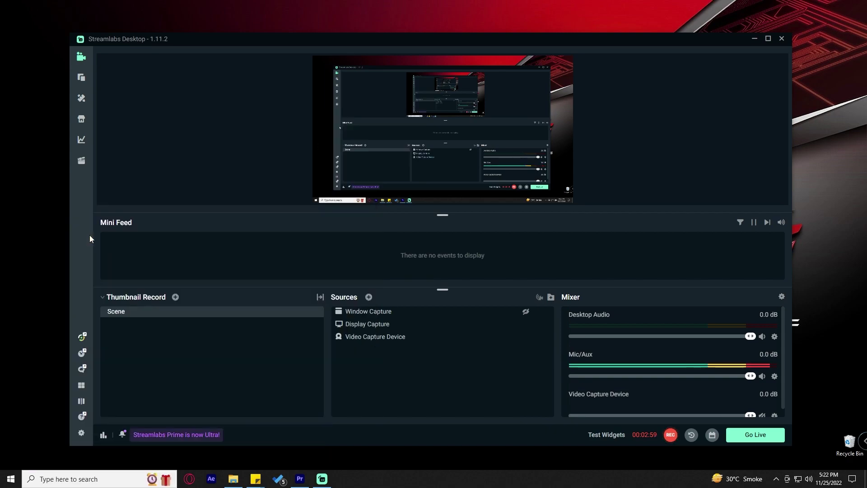
pyautogui.click(89, 235)
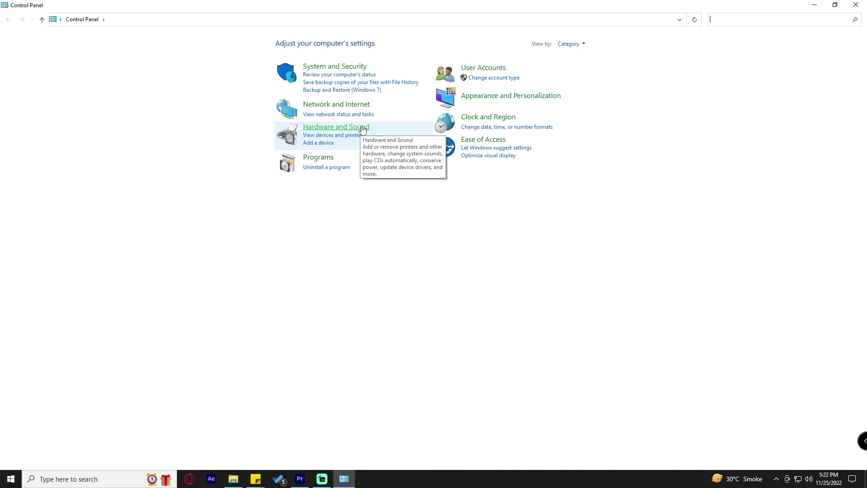
# - Open the Sound dialog from Hardware and Sound and center it on screen
pyautogui.click(335, 128)
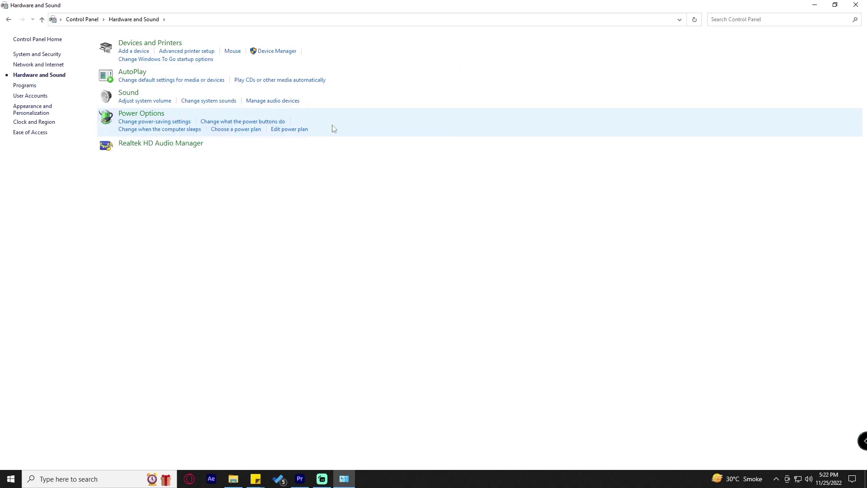
pyautogui.click(130, 93)
pyautogui.moveTo(136, 34); pyautogui.dragTo(389, 162)
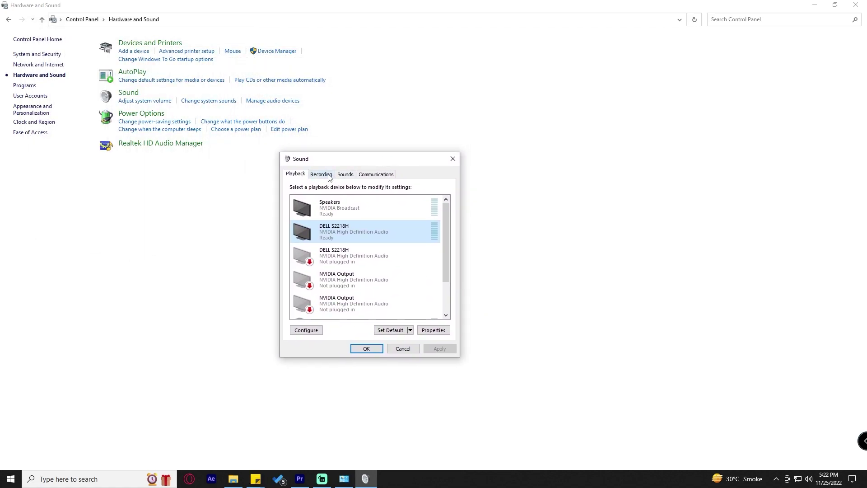
# - Open the Properties of Game Capture HD60 S Audio on the Recording tab
pyautogui.click(329, 175)
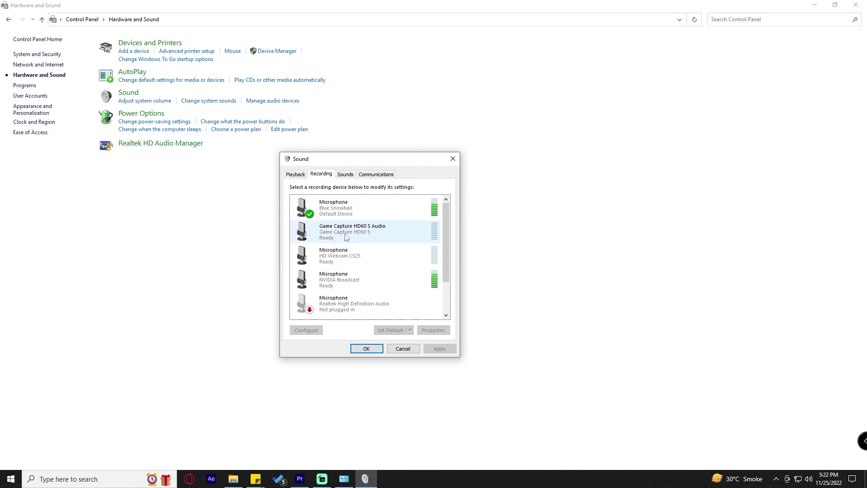
pyautogui.scroll(-1, 353, 237)
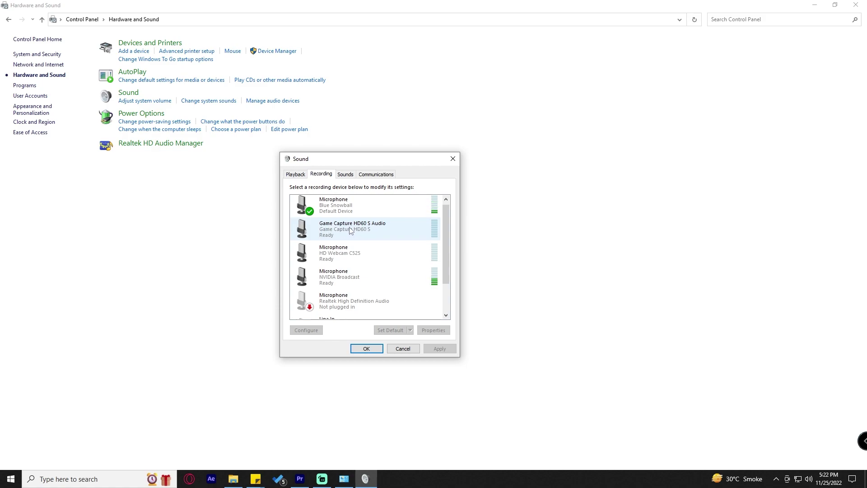
pyautogui.rightClick(335, 227)
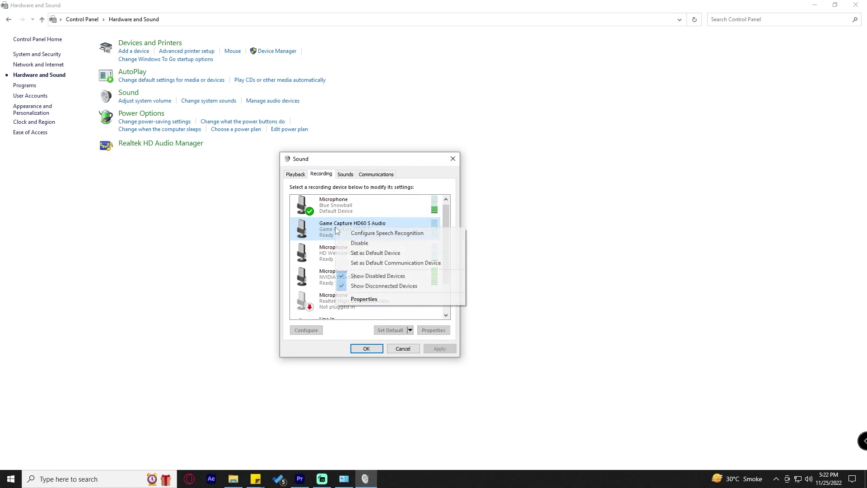
pyautogui.click(369, 298)
pyautogui.moveTo(374, 197); pyautogui.dragTo(551, 177)
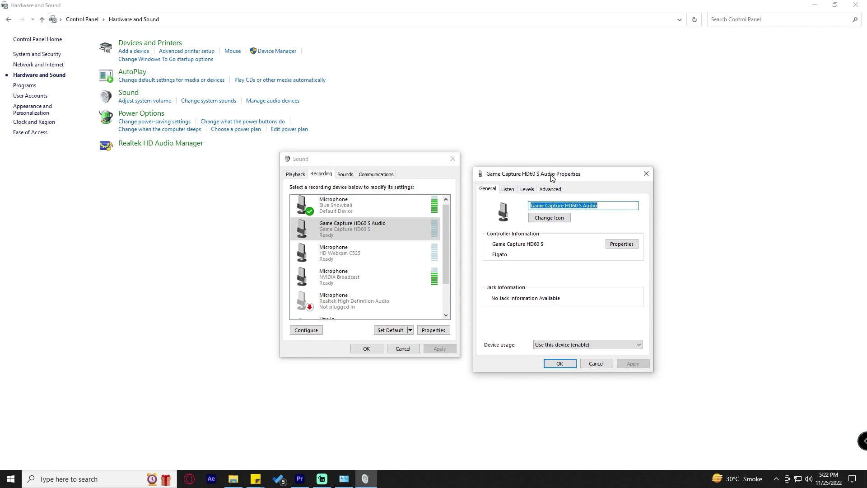
# - Enable Listen to this device on its Listen tab, then confirm and close both dialogs
pyautogui.click(510, 190)
pyautogui.moveTo(538, 174); pyautogui.dragTo(535, 183)
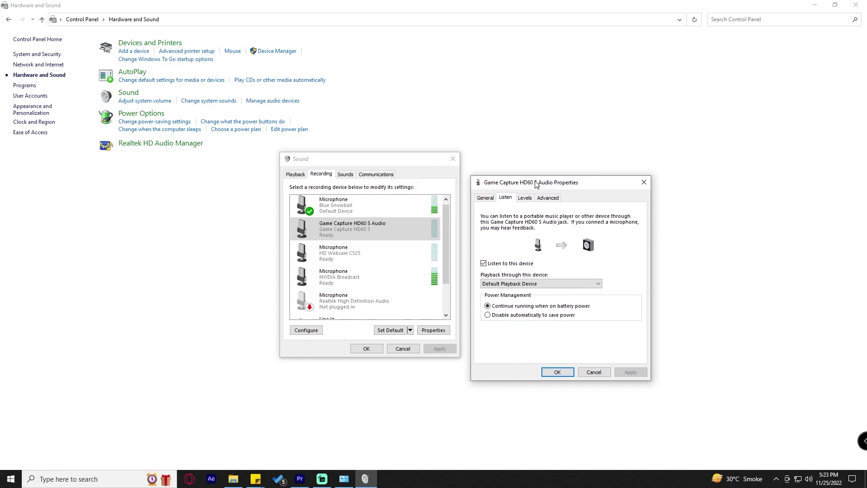
pyautogui.click(484, 264)
pyautogui.click(557, 372)
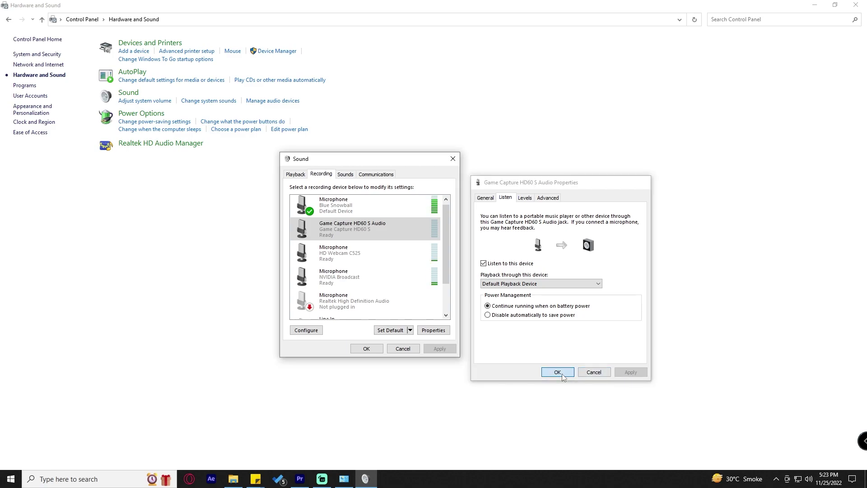
pyautogui.click(367, 349)
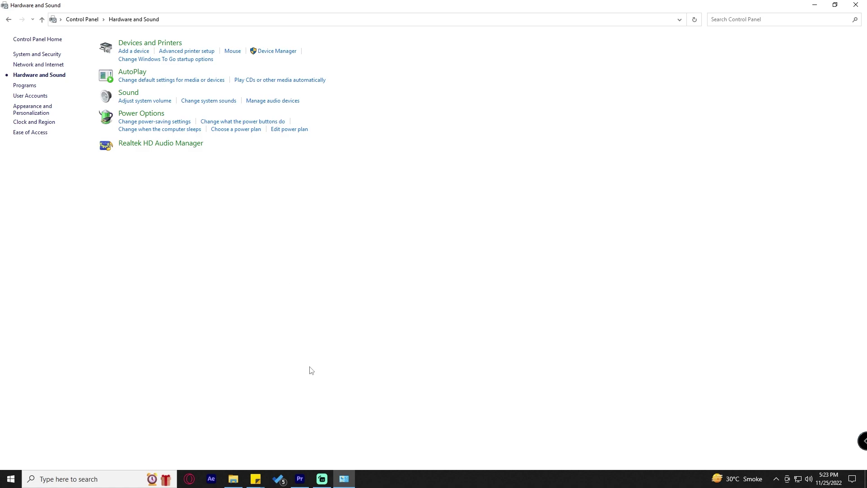
# - Return to Streamlabs Desktop and open the Video Capture Device source's properties
pyautogui.click(322, 478)
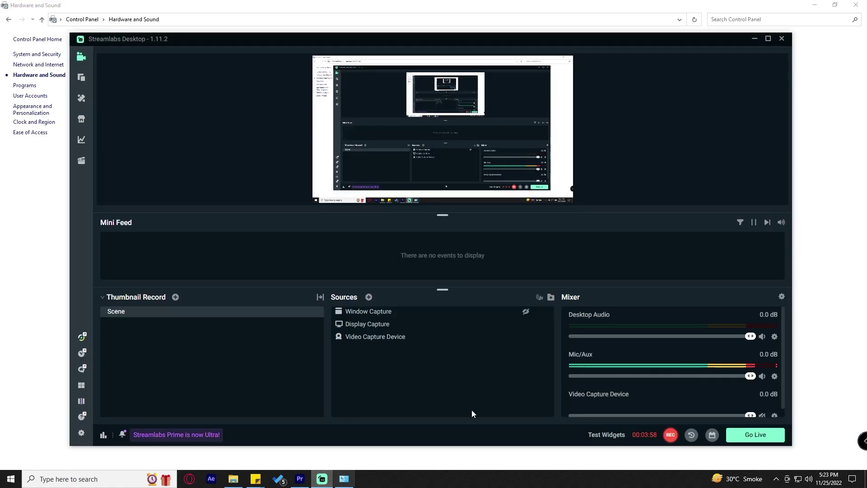
pyautogui.rightClick(377, 340)
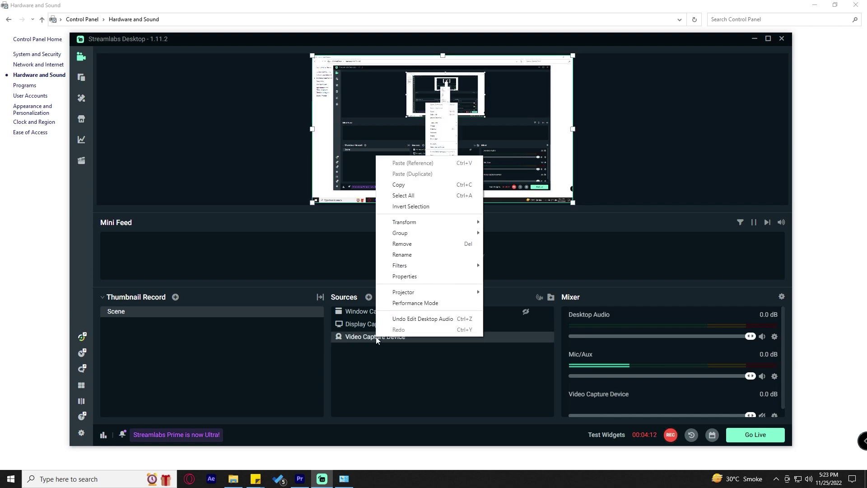
pyautogui.click(408, 277)
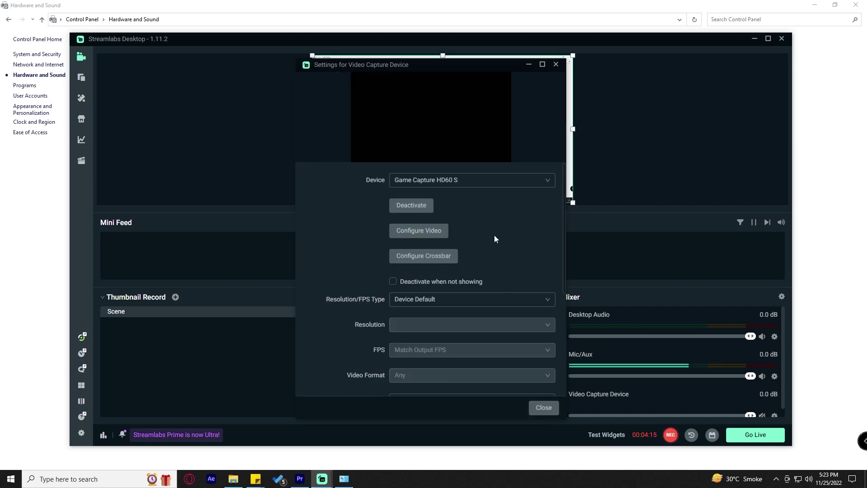
# - Keep Audio Output Mode at Capture audio only and close the properties
pyautogui.scroll(-4, 494, 234)
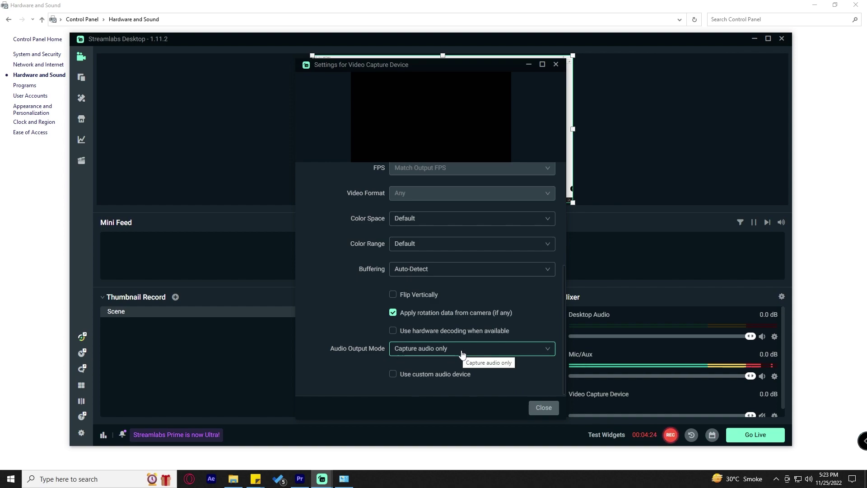
pyautogui.click(524, 351)
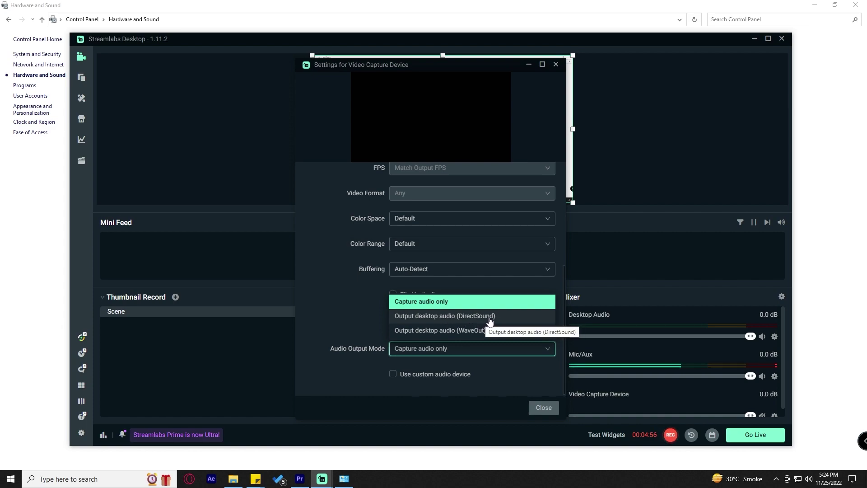
pyautogui.click(450, 309)
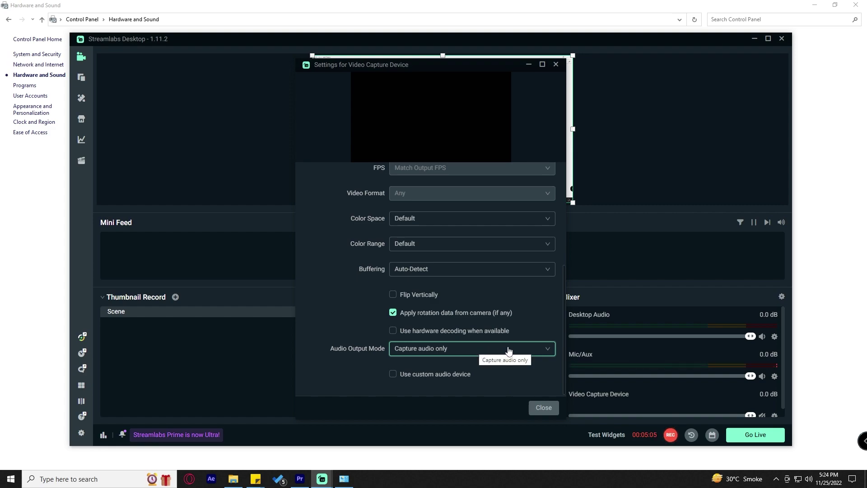
pyautogui.click(544, 407)
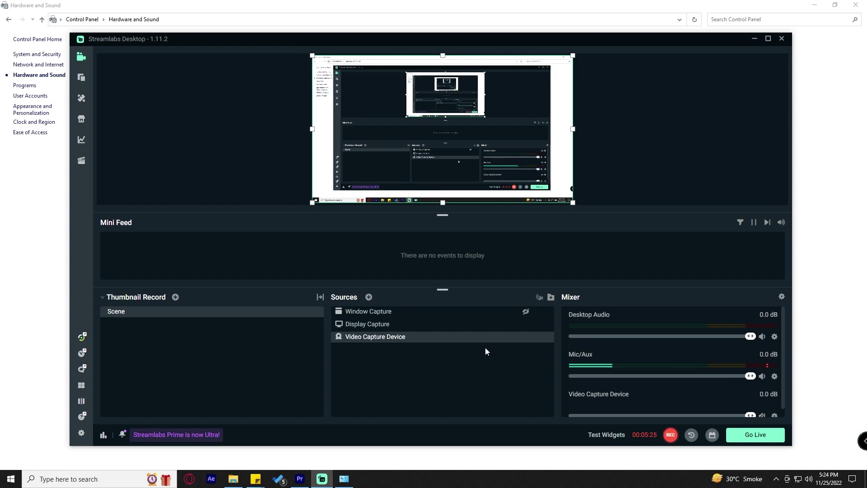
pyautogui.moveTo(454, 344)
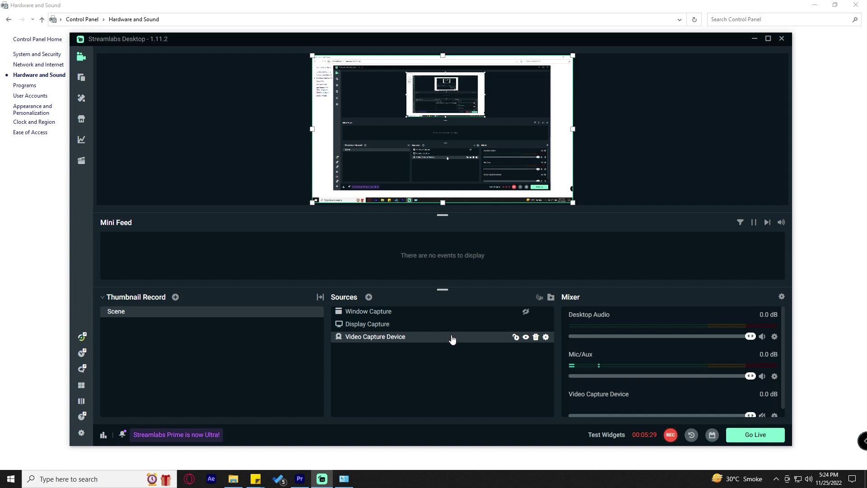